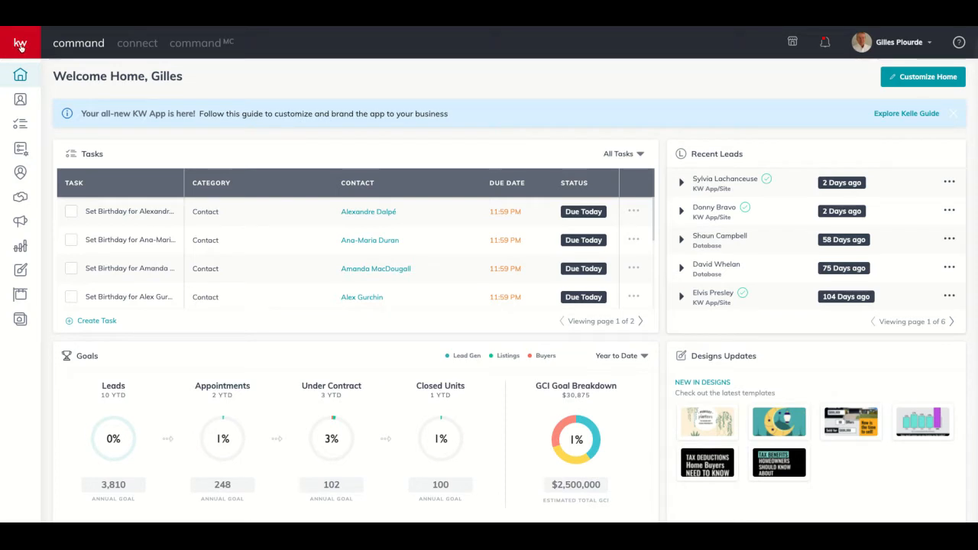
Open the SmartPlans list and sort the people plans by name in ascending order.
left_click(20, 46)
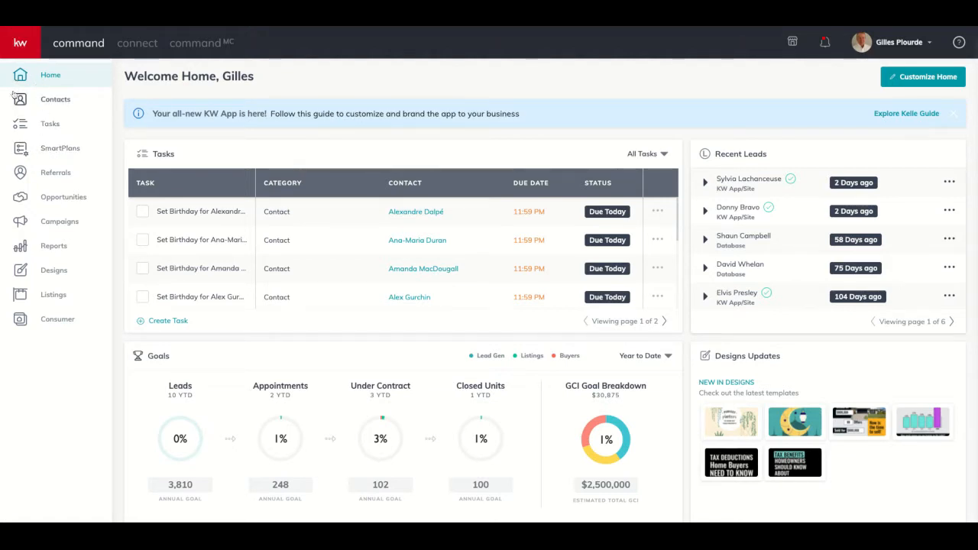
left_click(20, 149)
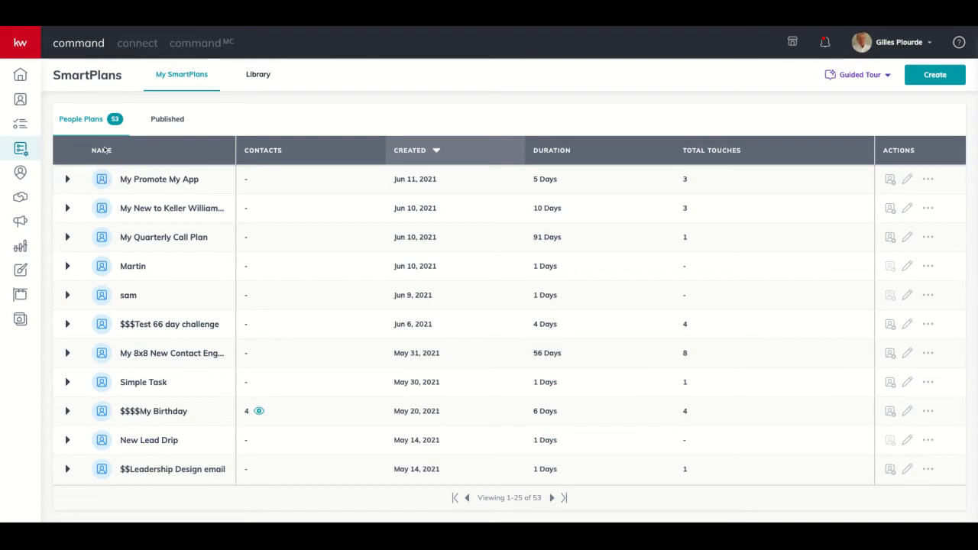
left_click(104, 151)
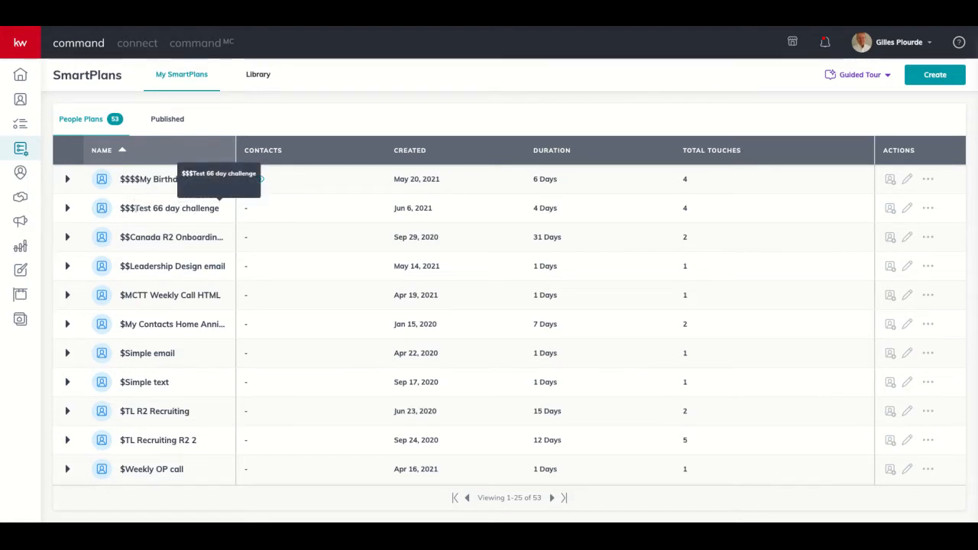
left_click_drag(134, 208, 121, 208)
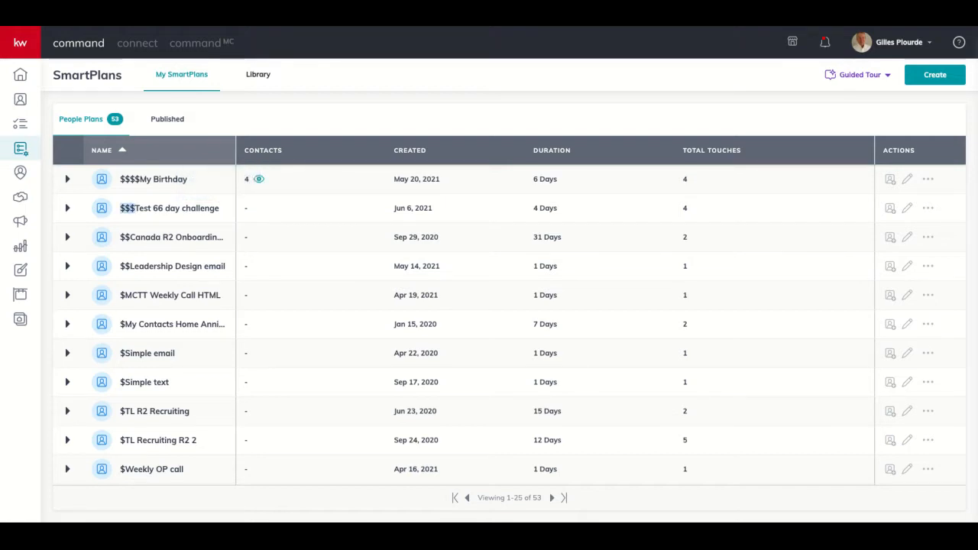
left_click(126, 208)
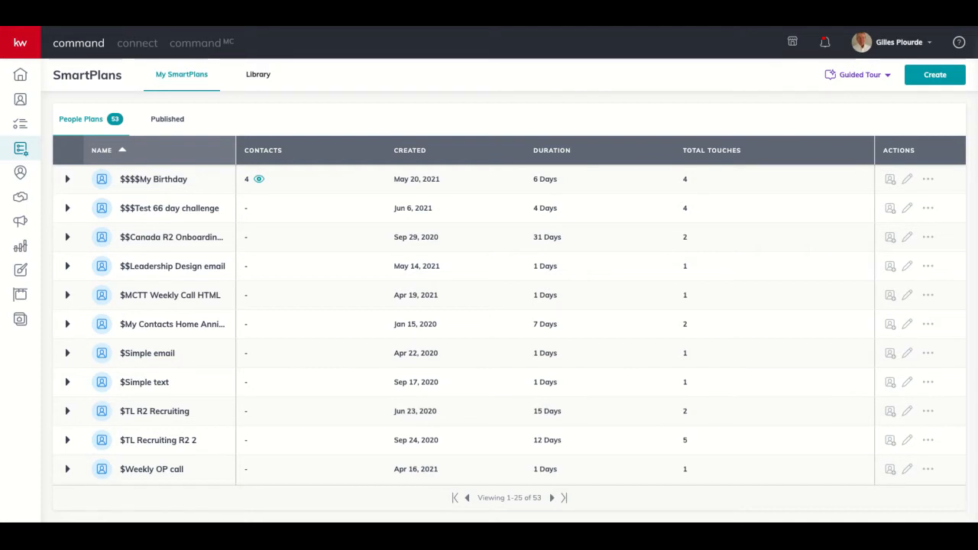
scroll(143, 263, "down", 5)
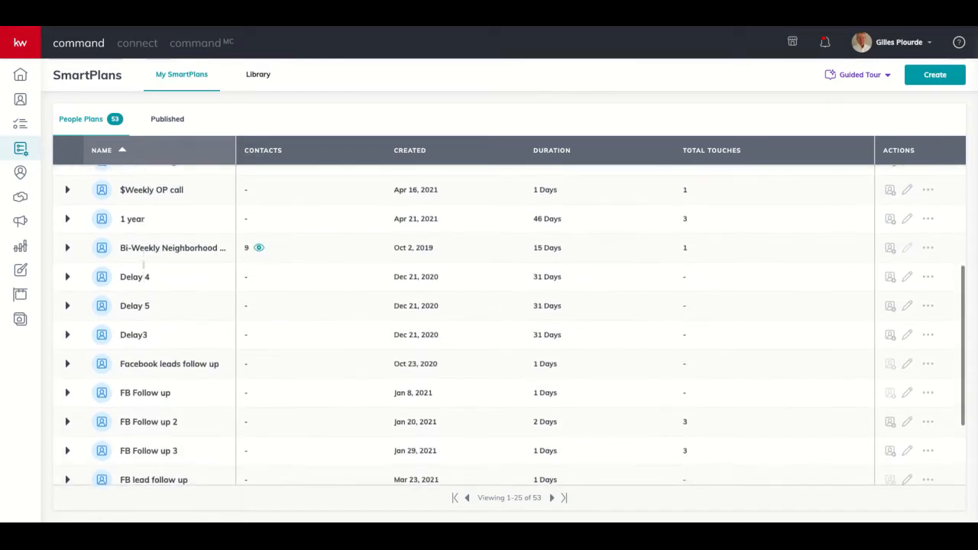
scroll(143, 264, "up", 5)
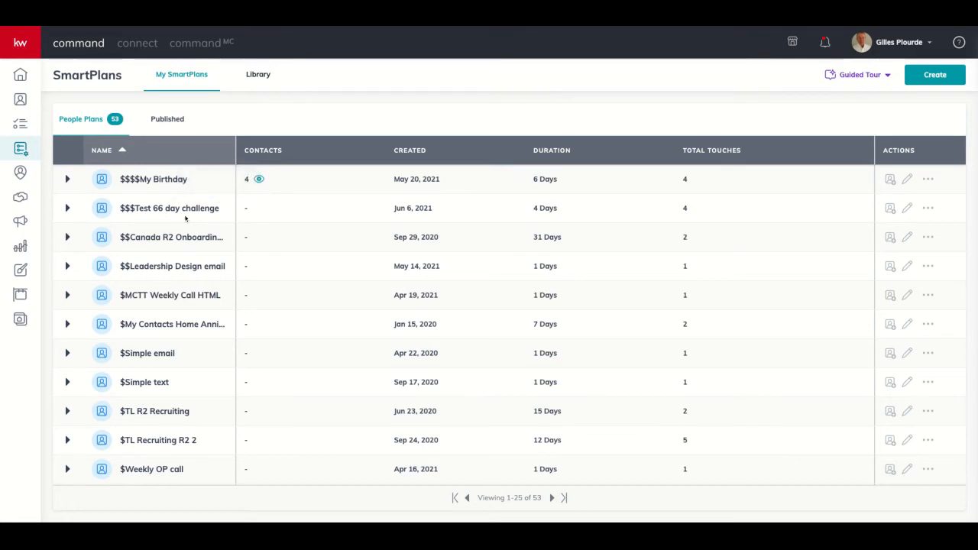
Start publishing the $$$Test 66 day challenge plan to the library and set its plan name to "$Test 66 day challenge".
left_click(928, 211)
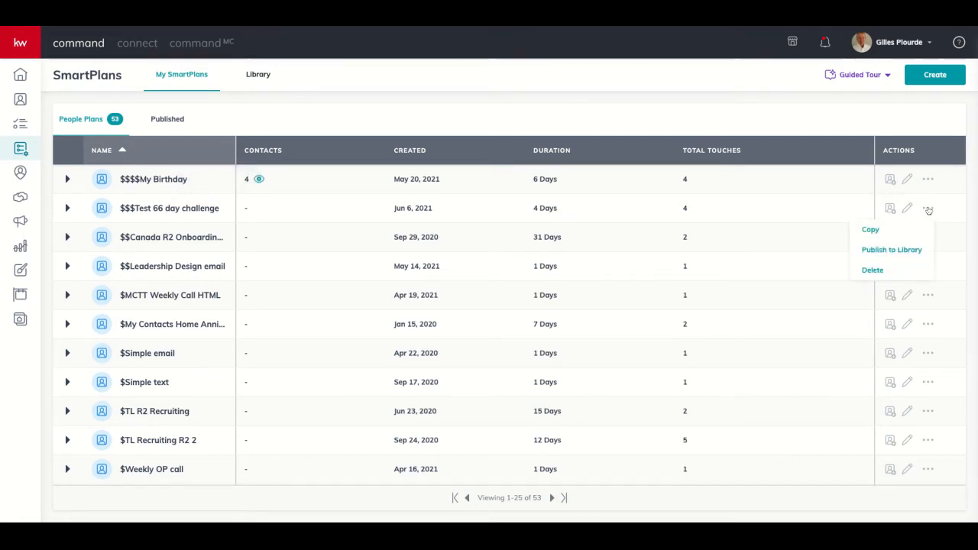
left_click(891, 250)
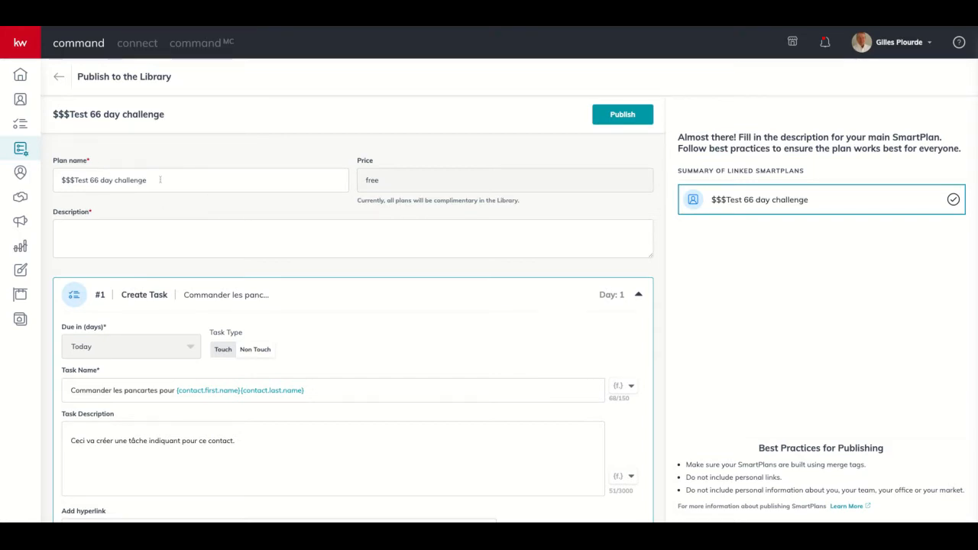
left_click_drag(71, 180, 160, 180)
key("ctrl+a")
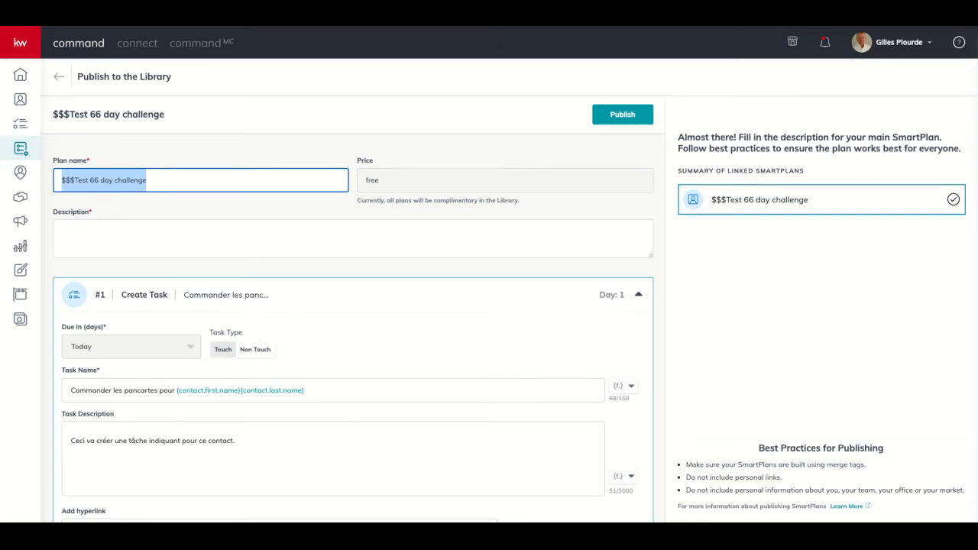
left_click(66, 181)
key("Delete")
key("Delete")
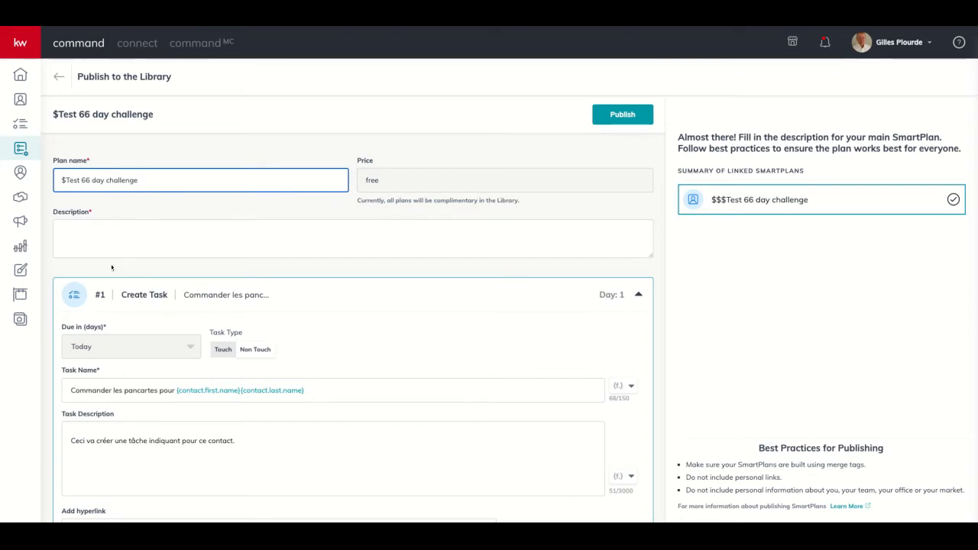
Enter the plan description "Ceci est pour montrer Command aux nouveaux utilisateurs.".
left_click(105, 235)
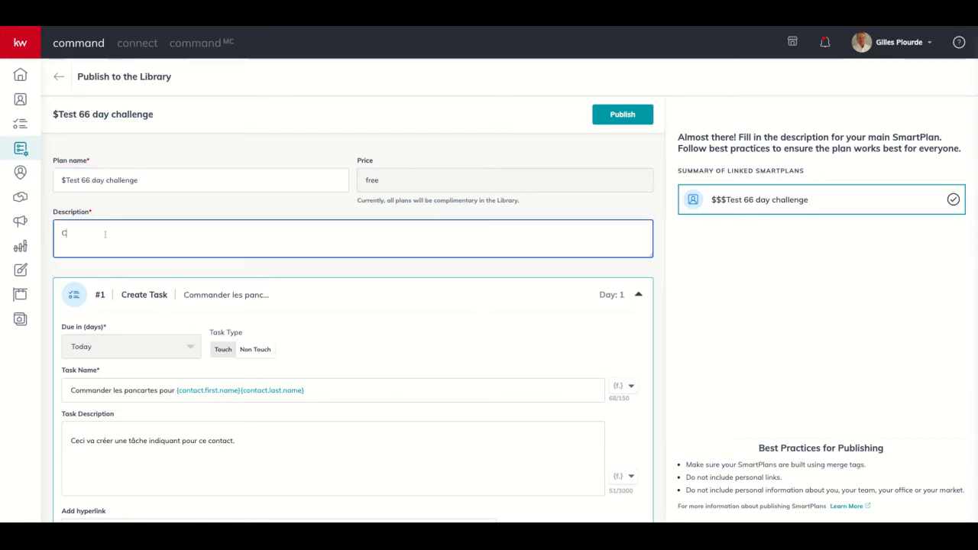
type("Ceci est pour")
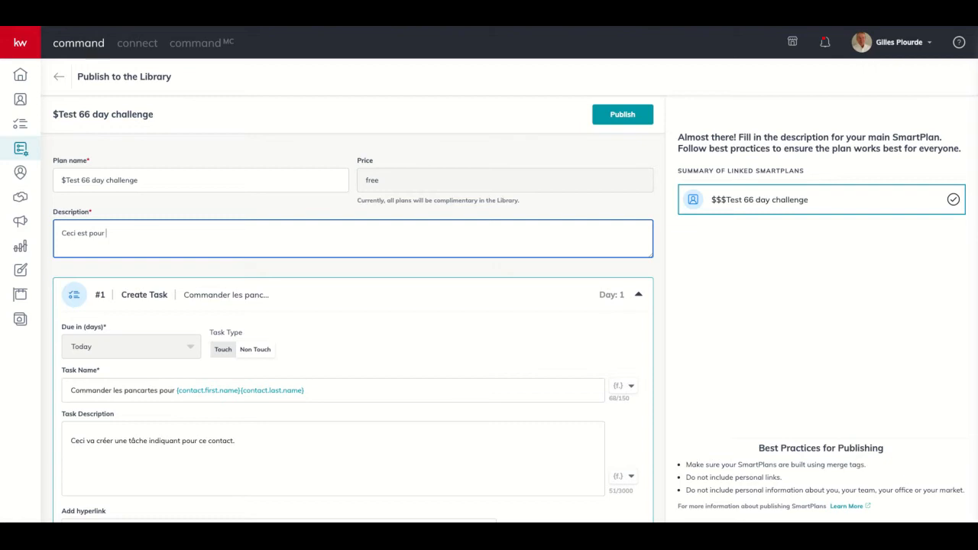
type(" montrer Command au")
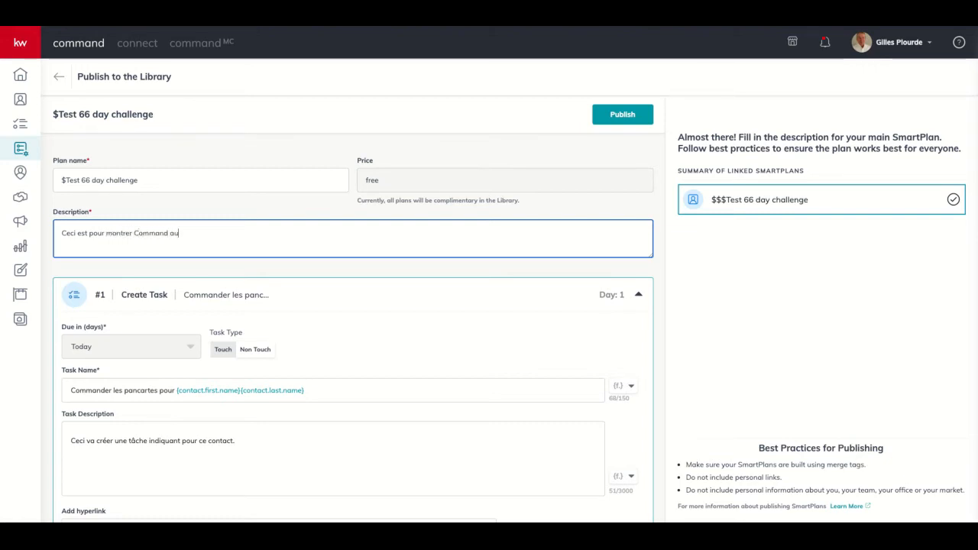
type("x nouve")
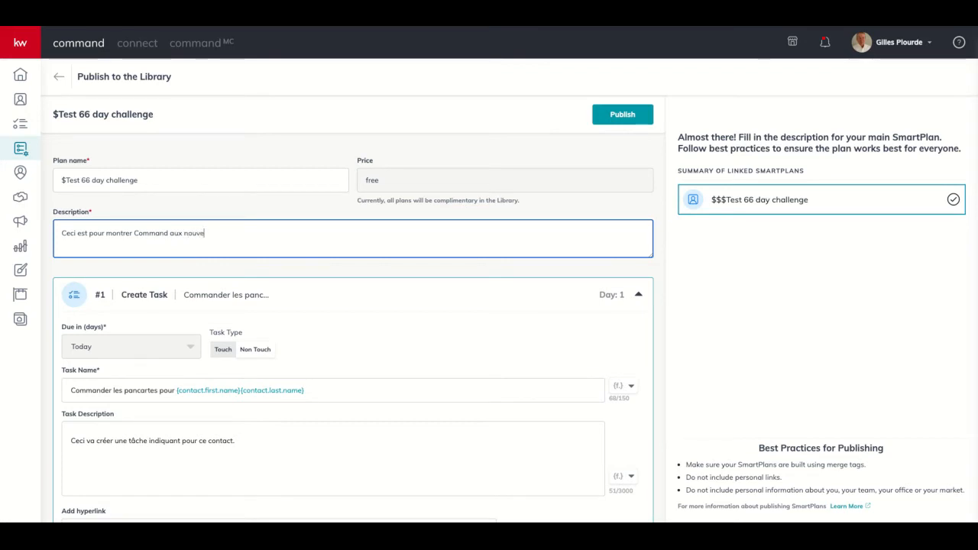
type("aux utilisateurs.")
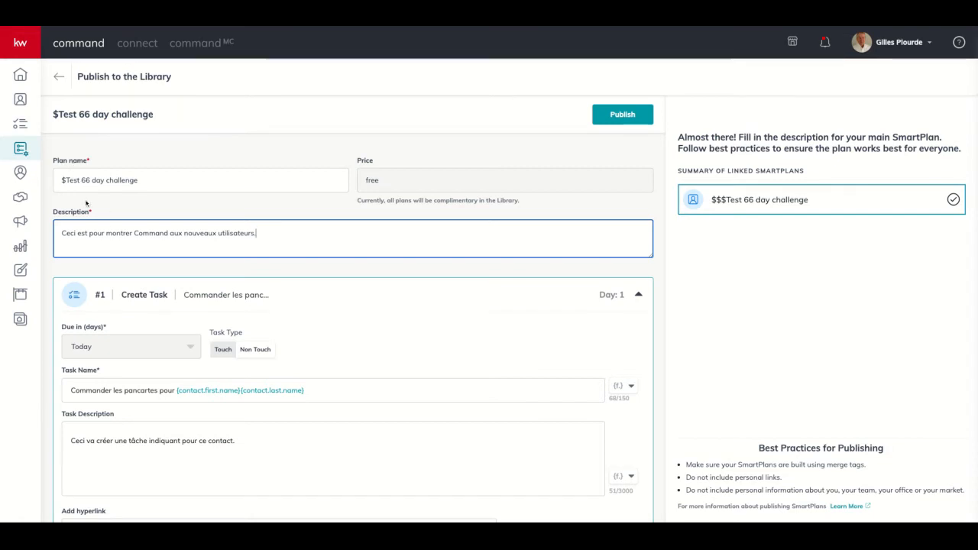
Review the plan's steps and publish $Test 66 day challenge to the library.
scroll(277, 343, "down", 8)
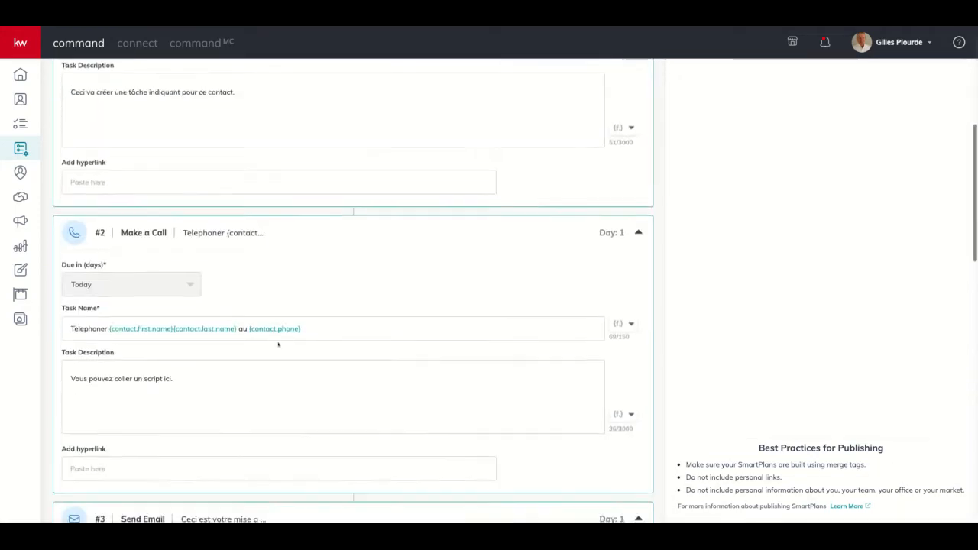
scroll(277, 344, "down", 5)
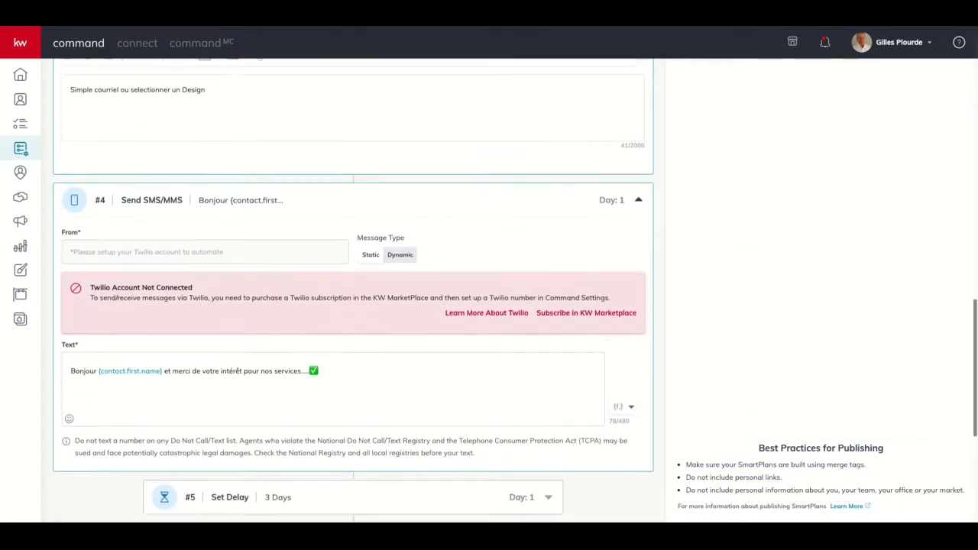
scroll(277, 344, "up", 3)
scroll(278, 344, "up", 10)
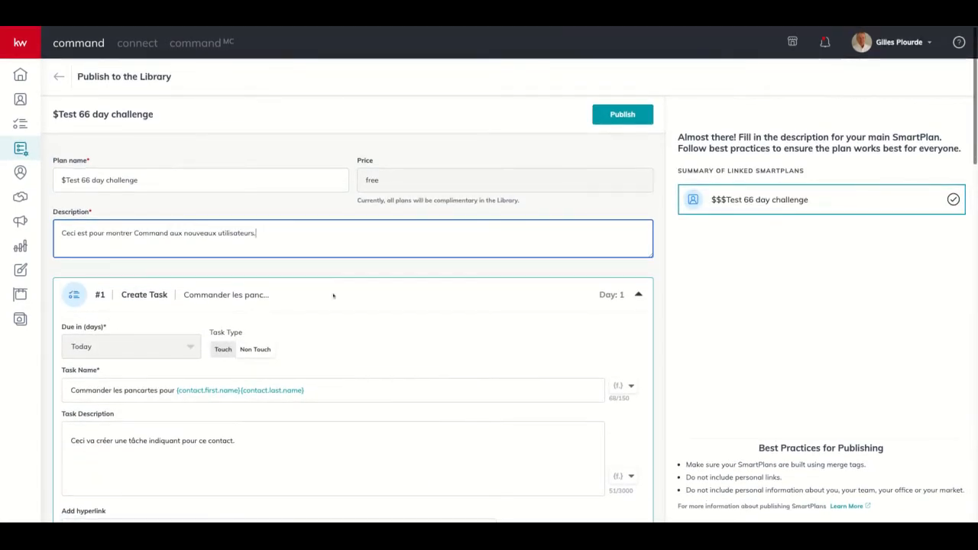
left_click(638, 112)
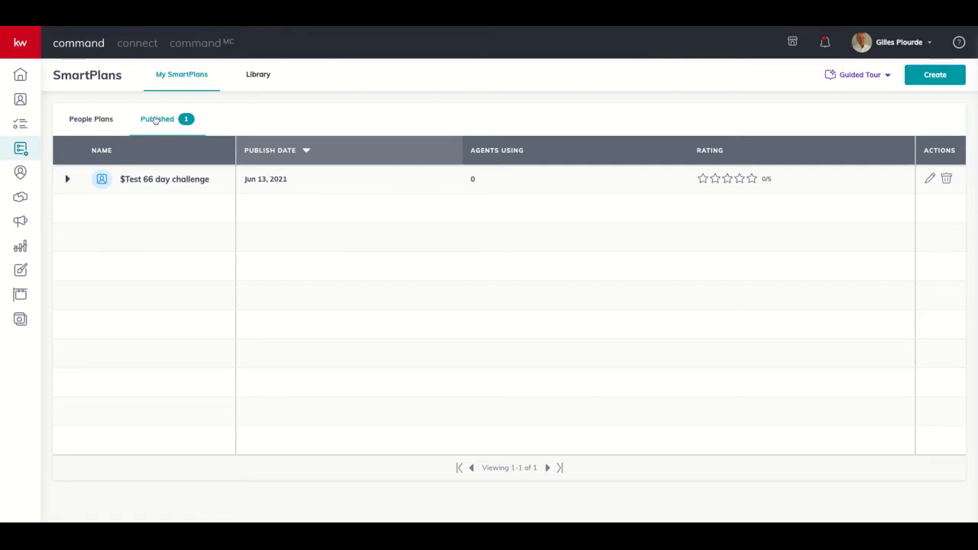
Browse the SmartPlans library down to What's New and examine the card of the published $Test 66 day challenge plan.
left_click(257, 75)
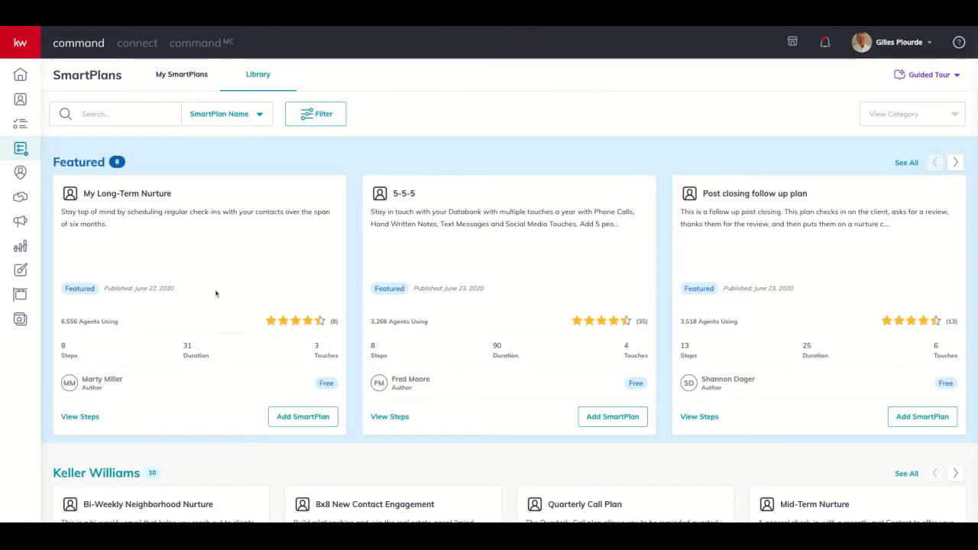
scroll(215, 292, "down", 3)
scroll(217, 294, "down", 5)
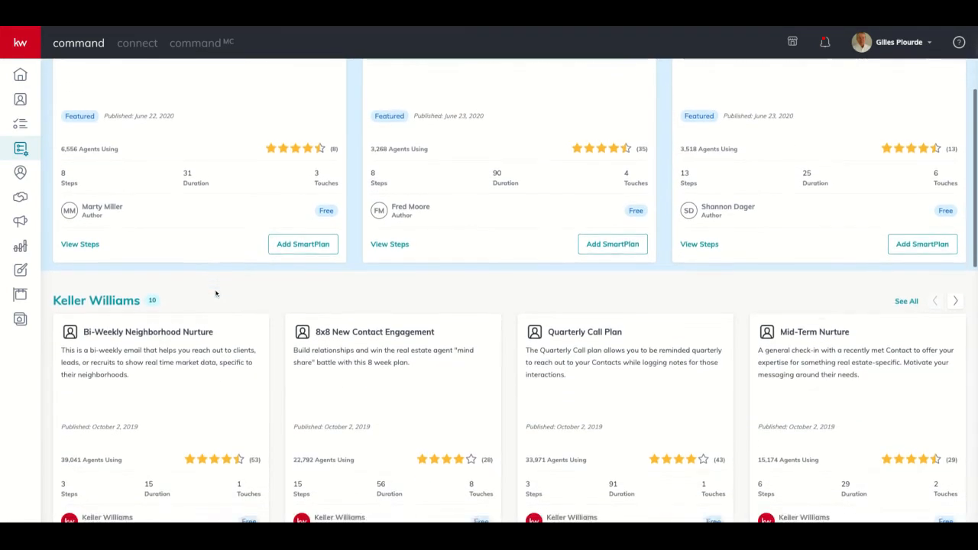
scroll(216, 293, "down", 4)
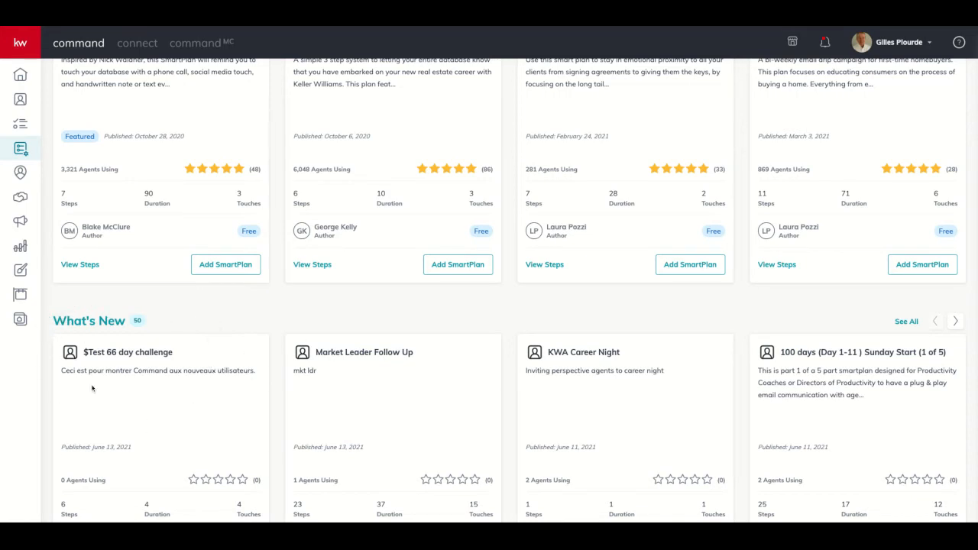
scroll(148, 370, "down", 1)
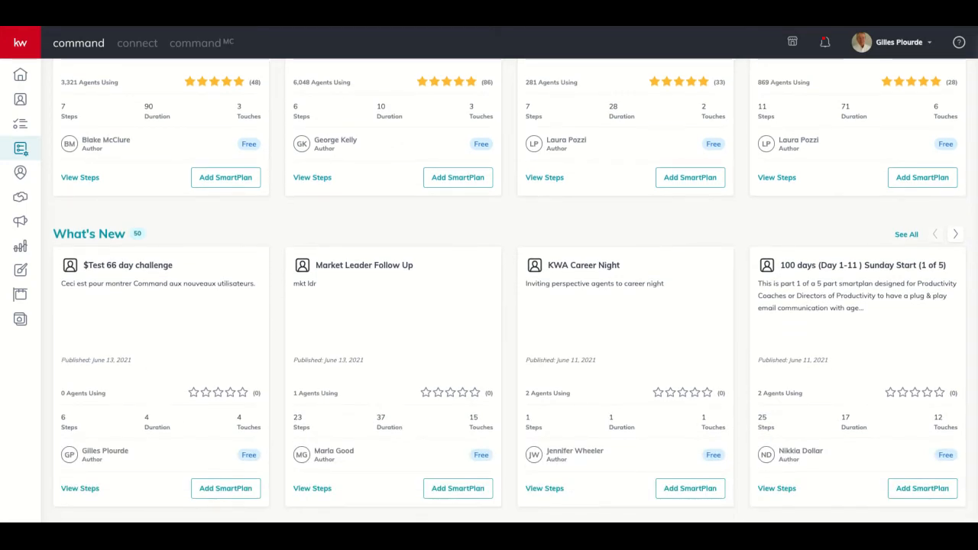
scroll(207, 379, "down", 1)
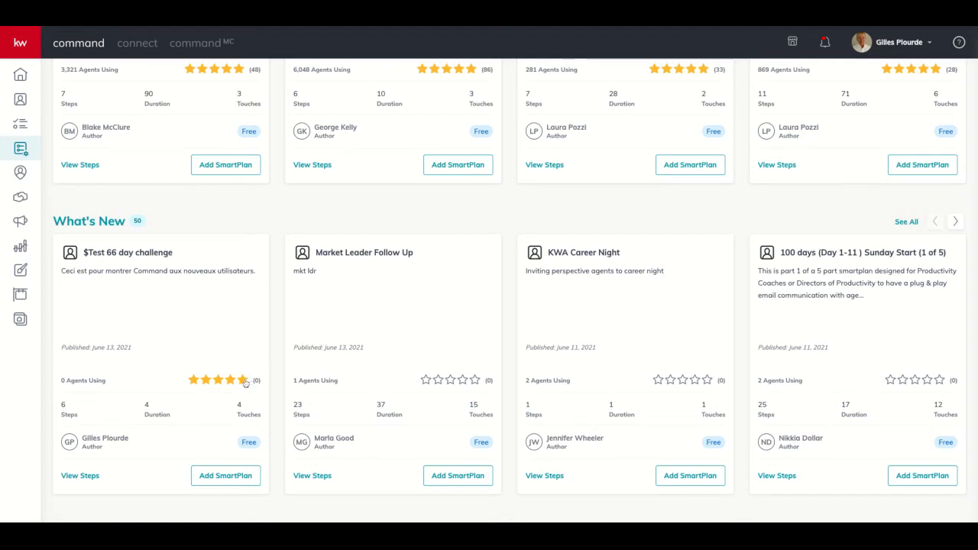
scroll(177, 348, "up", 5)
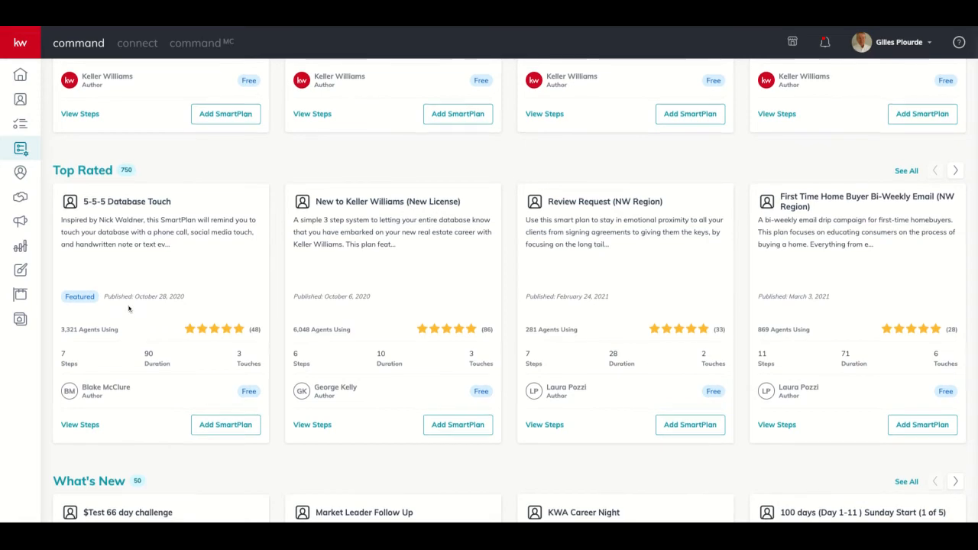
scroll(129, 309, "up", 5)
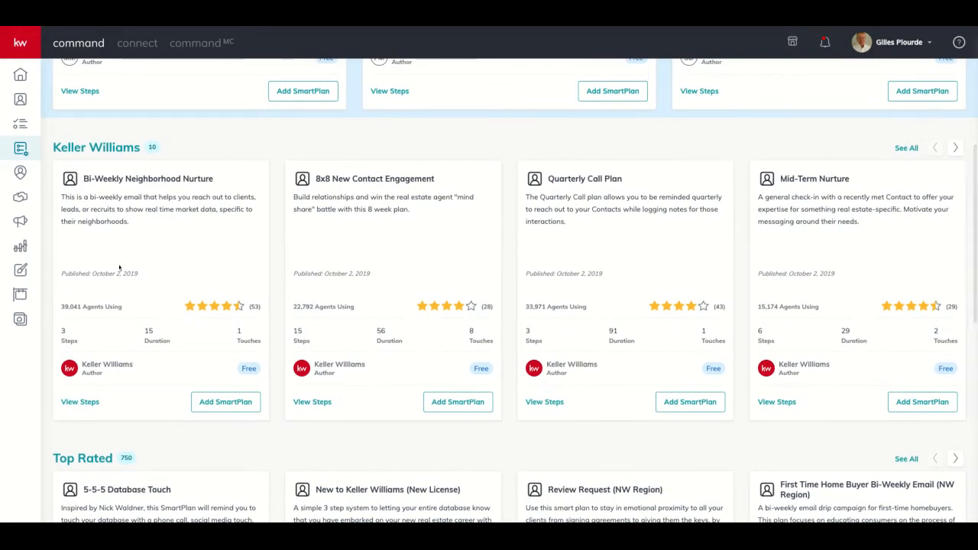
Open the published $Test 66 day challenge plan from My SmartPlans for review and return to the published plans.
left_click(21, 148)
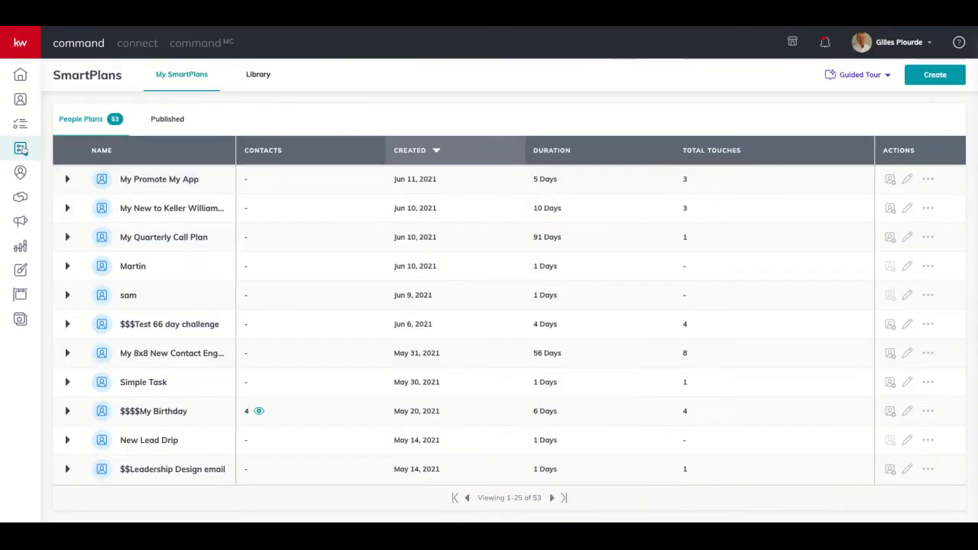
left_click(98, 150)
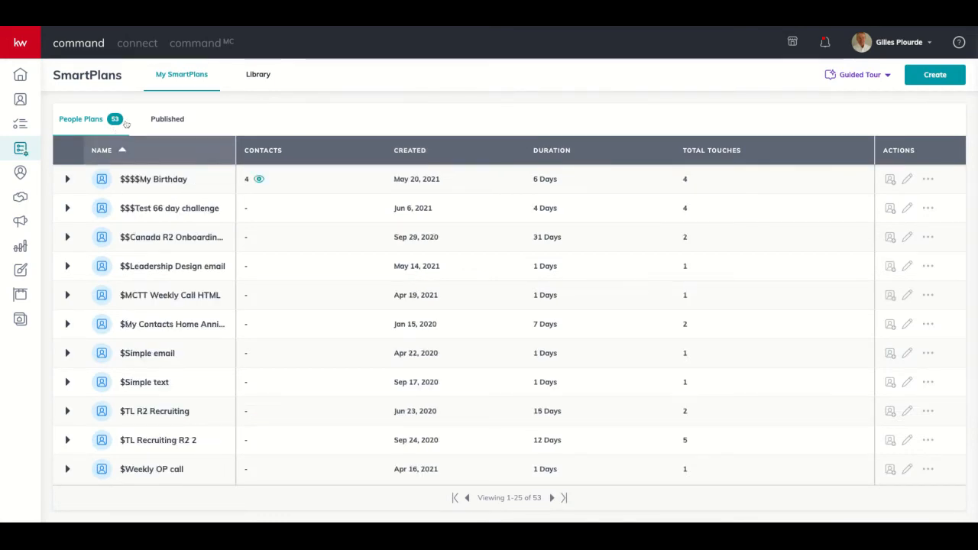
left_click(167, 119)
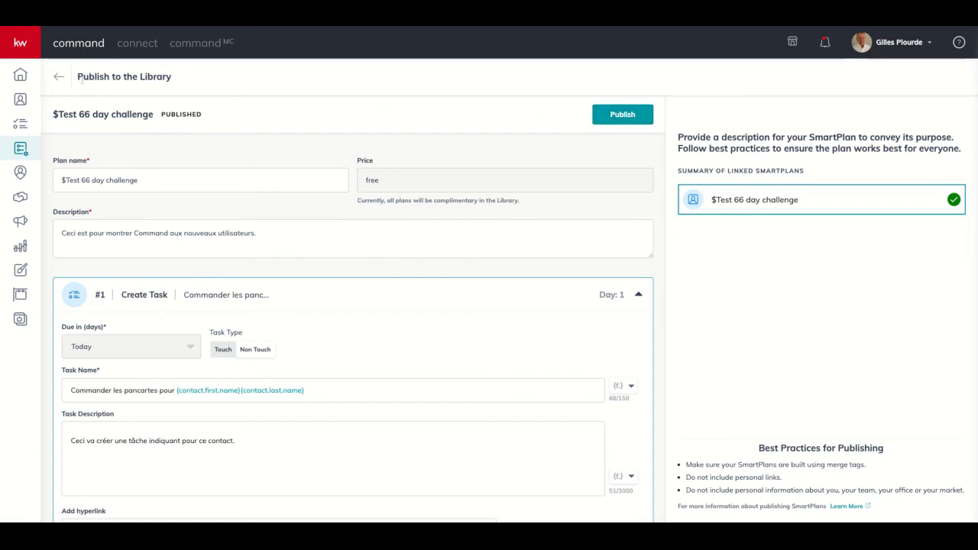
left_click(58, 77)
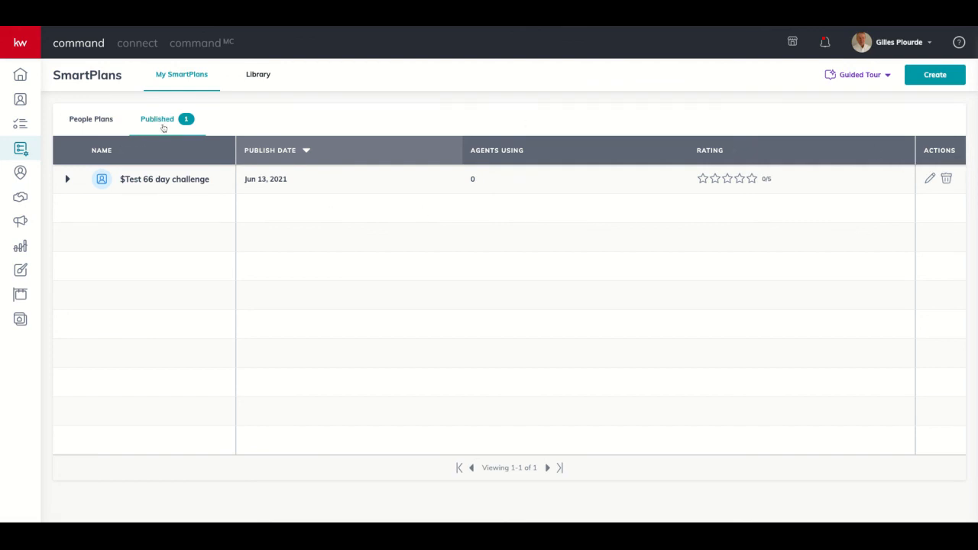
Remove the published $Test 66 day challenge plan from the library.
left_click(947, 178)
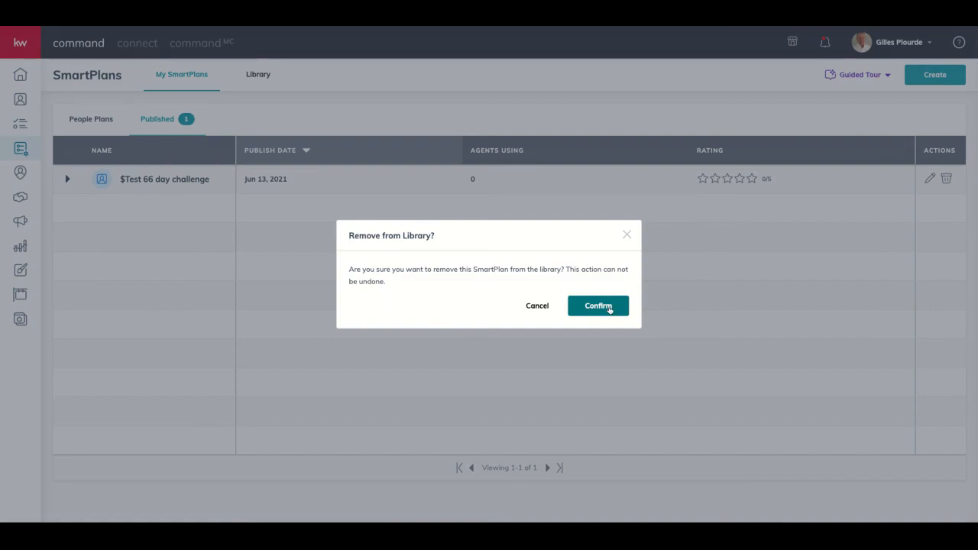
left_click(599, 306)
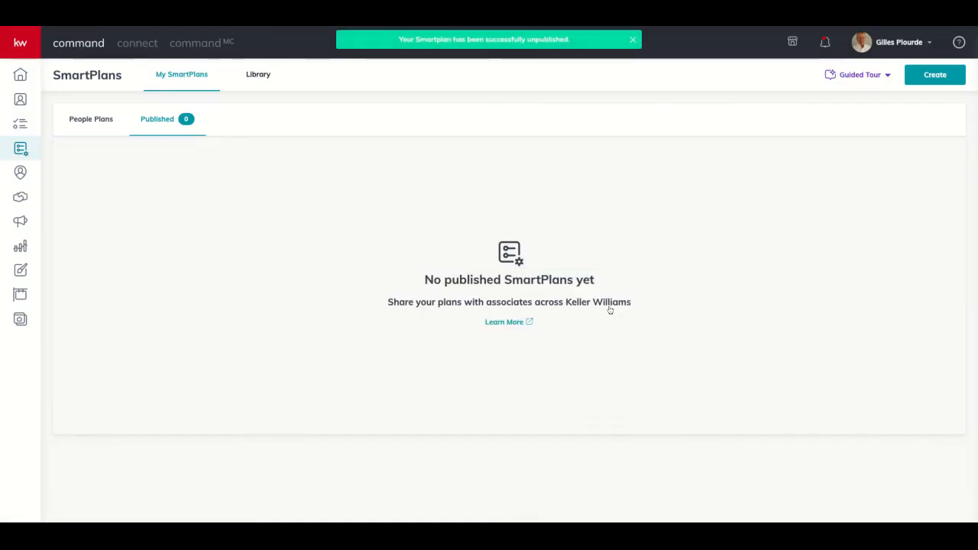